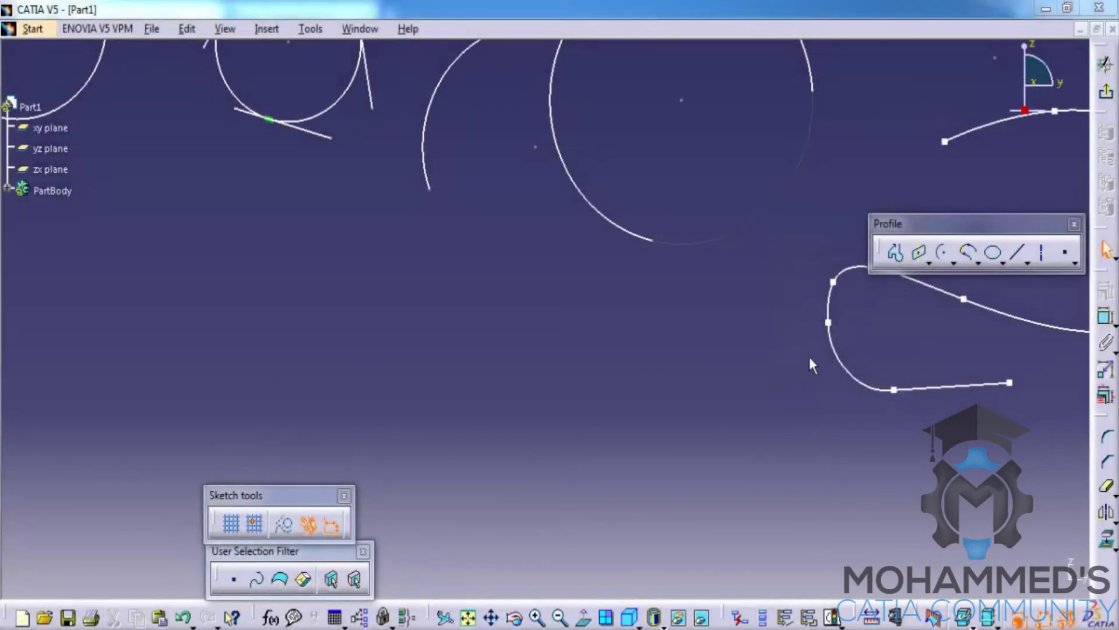
- Draw a wavy spline through nine control points in the empty area below the arcs and circles
{"action": "left_click", "coordinate": [981, 265]}
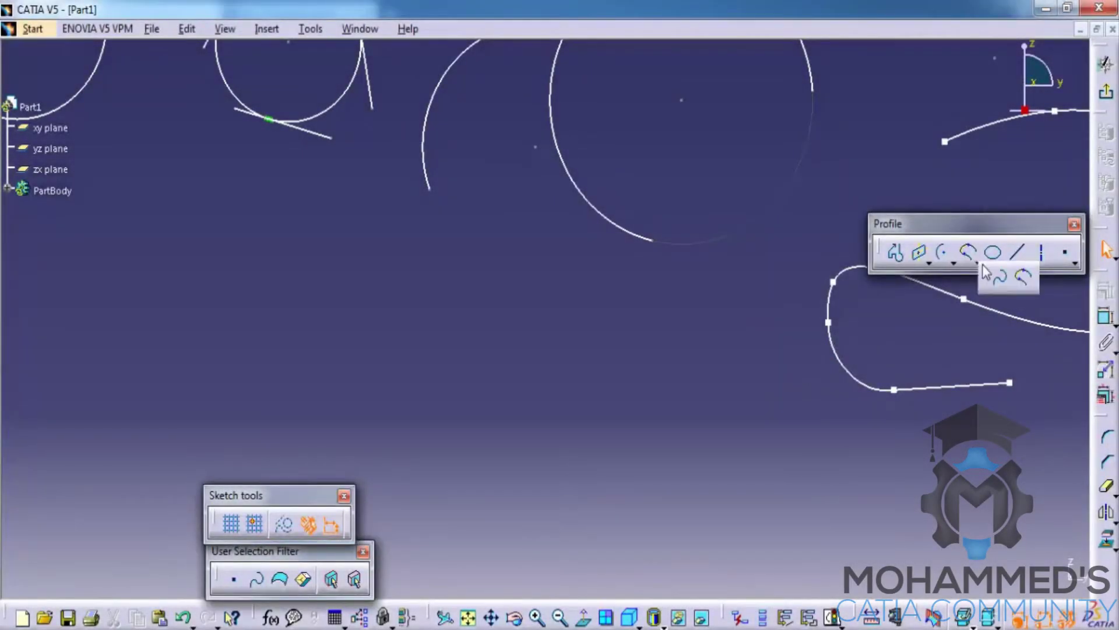
{"action": "left_click", "coordinate": [1001, 282]}
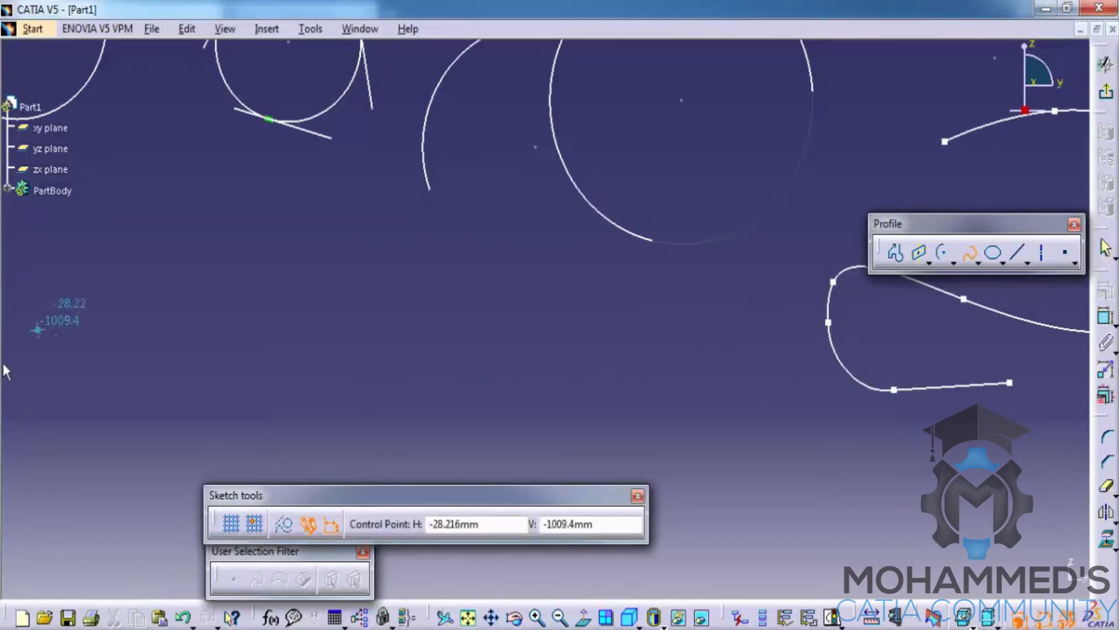
{"action": "left_click", "coordinate": [122, 383]}
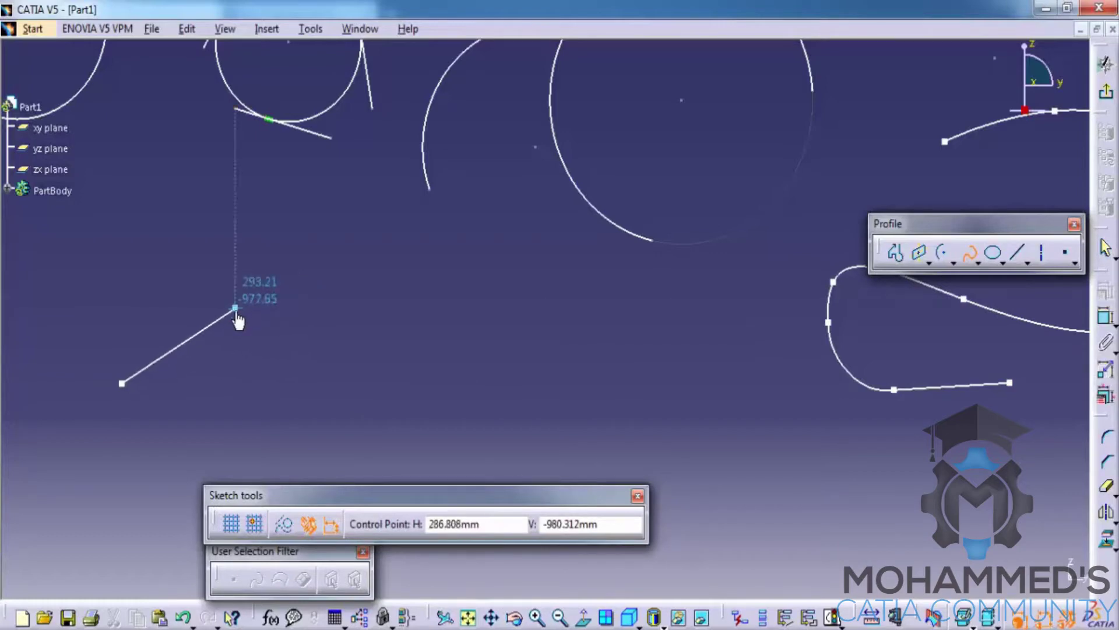
{"action": "left_click", "coordinate": [288, 302]}
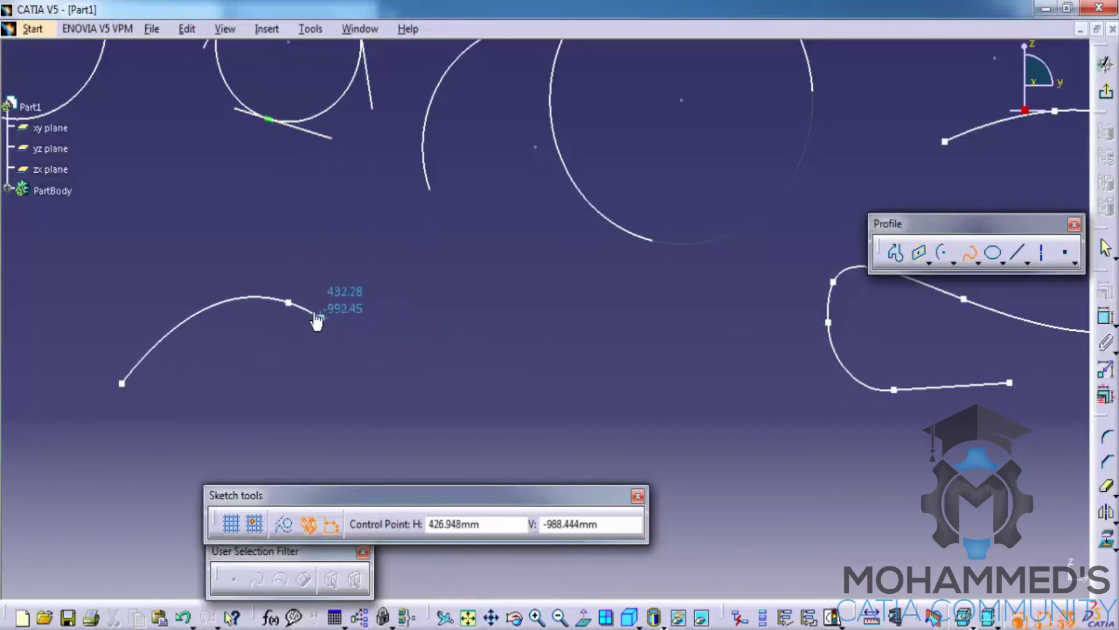
{"action": "left_click", "coordinate": [293, 345]}
{"action": "left_click", "coordinate": [390, 390]}
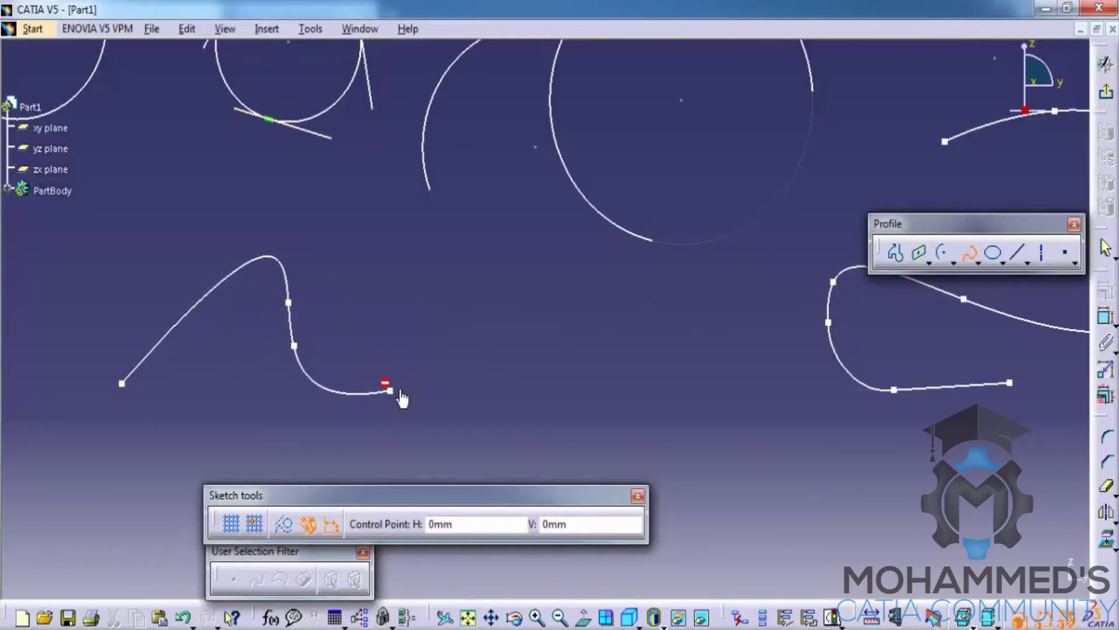
{"action": "left_click", "coordinate": [463, 338]}
{"action": "left_click", "coordinate": [547, 322]}
{"action": "left_click", "coordinate": [536, 402]}
{"action": "left_click", "coordinate": [559, 431]}
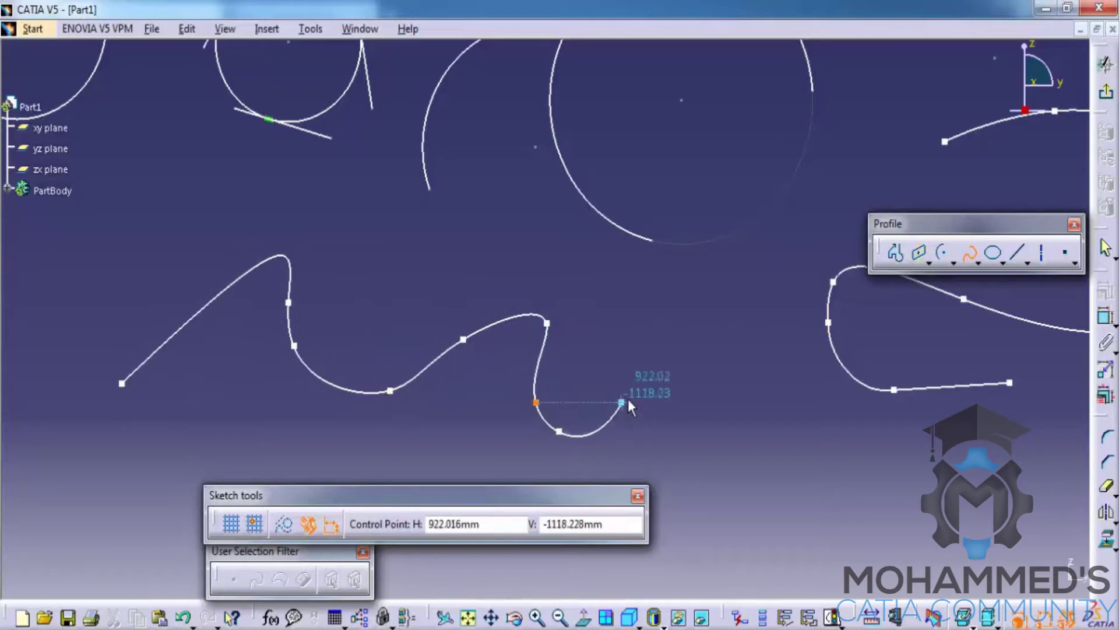
{"action": "left_click", "coordinate": [656, 376]}
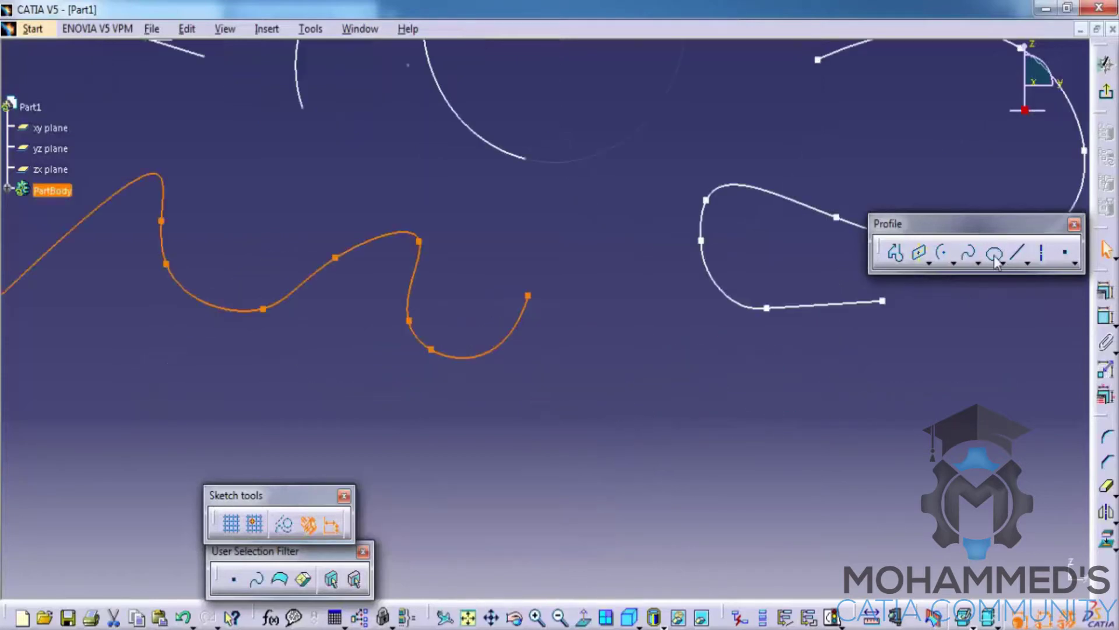
- Draw a second spline through four control points, starting just beyond the first spline's end and descending away from it
{"action": "left_click", "coordinate": [969, 253]}
{"action": "left_click", "coordinate": [587, 338]}
{"action": "left_click", "coordinate": [652, 373]}
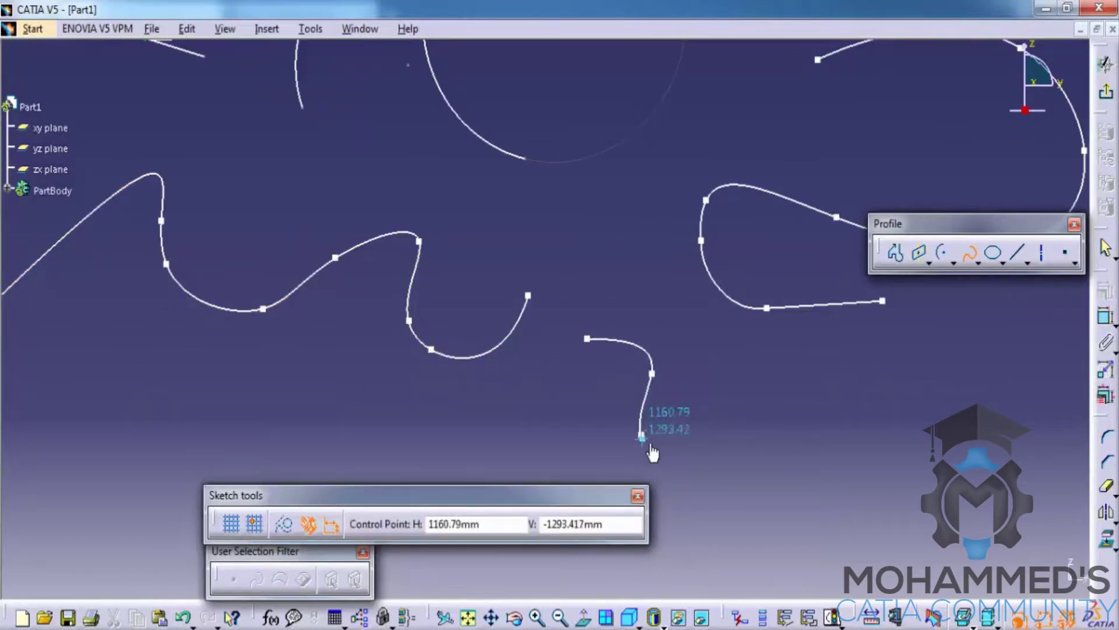
{"action": "left_click", "coordinate": [641, 434]}
{"action": "left_click", "coordinate": [792, 472]}
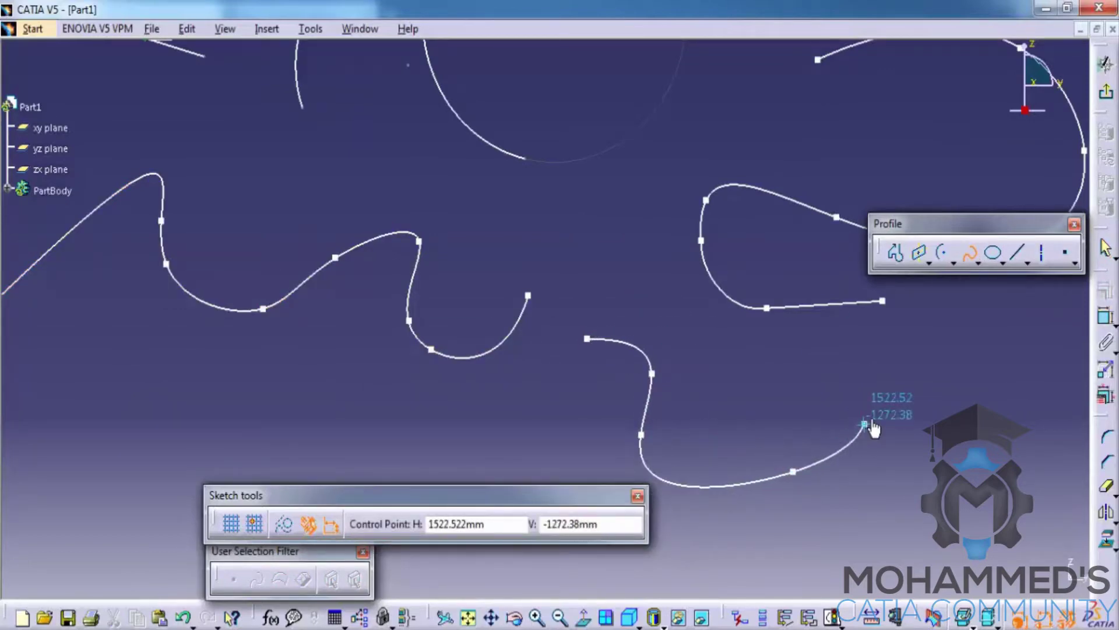
{"action": "key", "text": "Escape"}
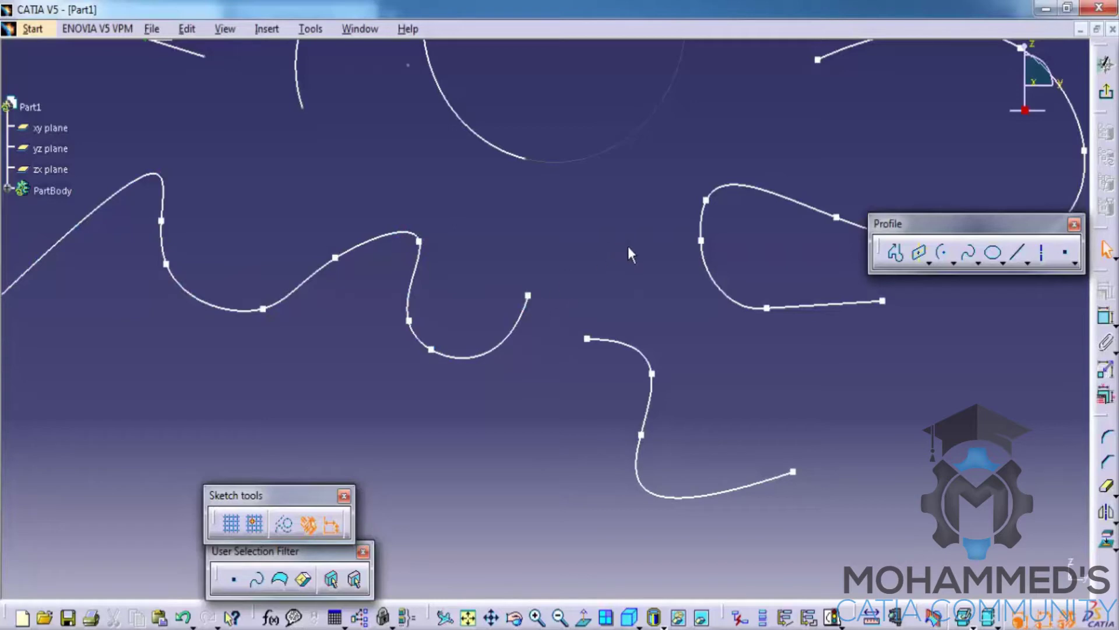
- Join the near ends of the two new splines with a Connect curve
{"action": "left_click", "coordinate": [979, 263]}
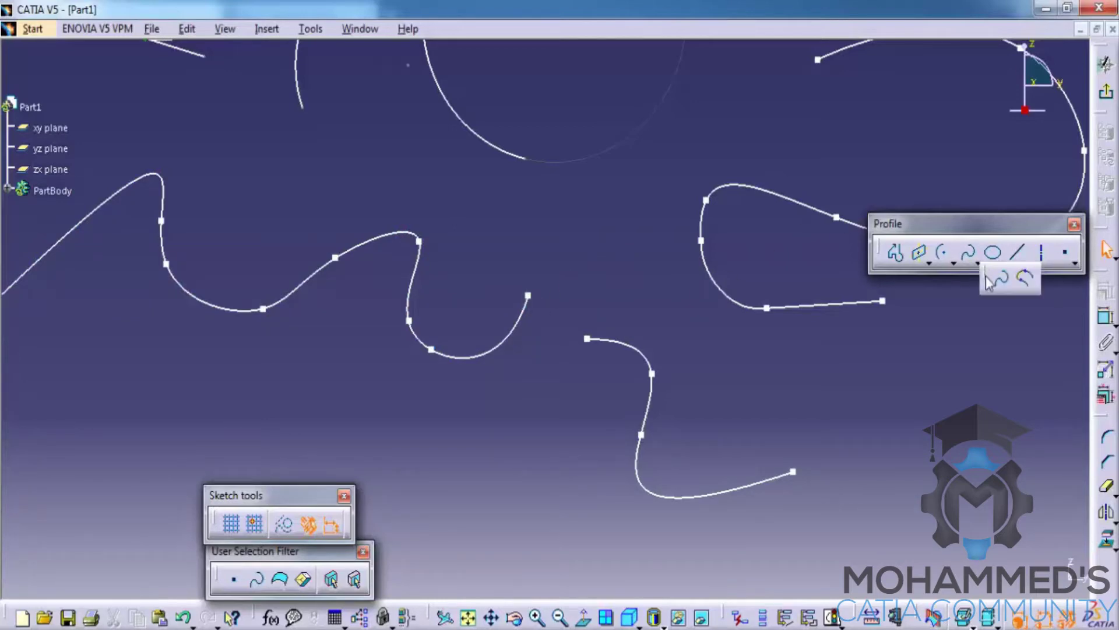
{"action": "left_click", "coordinate": [1026, 282]}
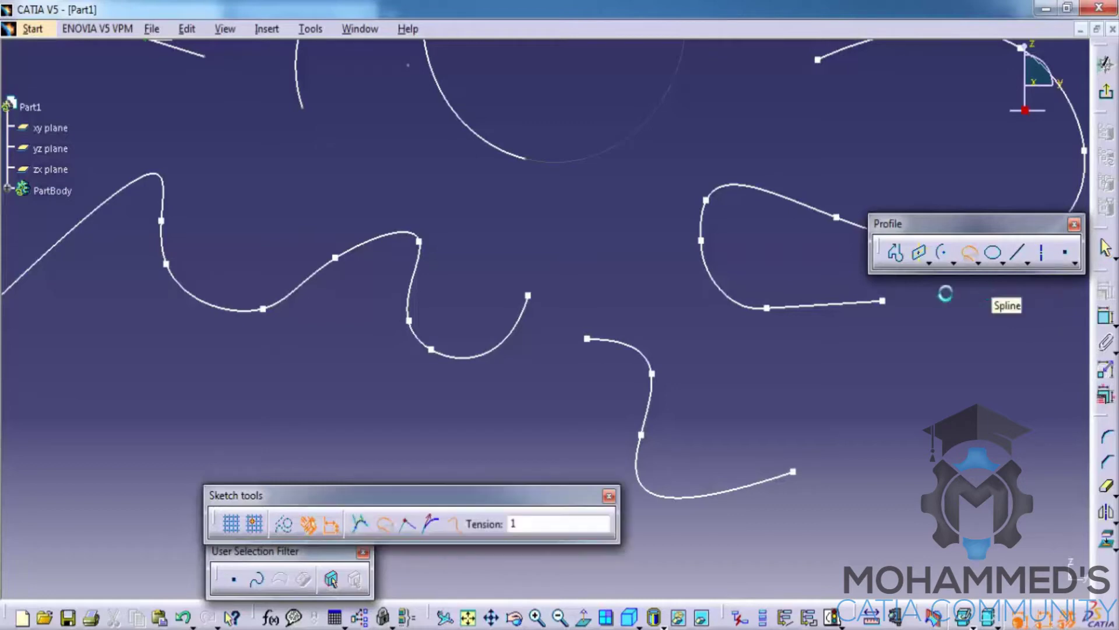
{"action": "left_click", "coordinate": [616, 350]}
{"action": "left_click", "coordinate": [529, 298]}
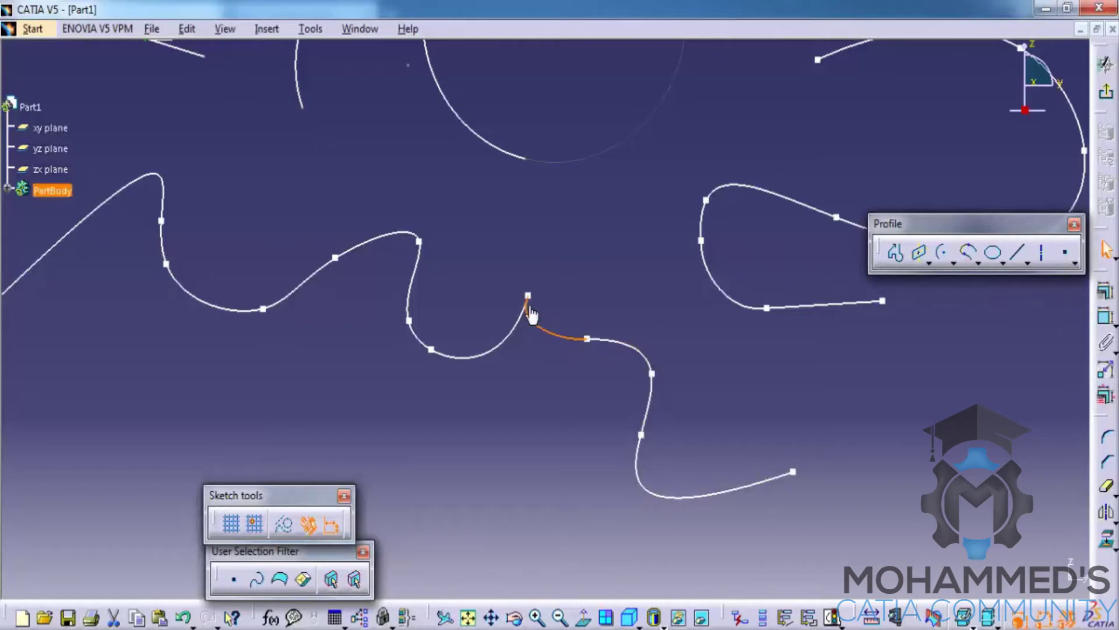
{"action": "left_click", "coordinate": [589, 269]}
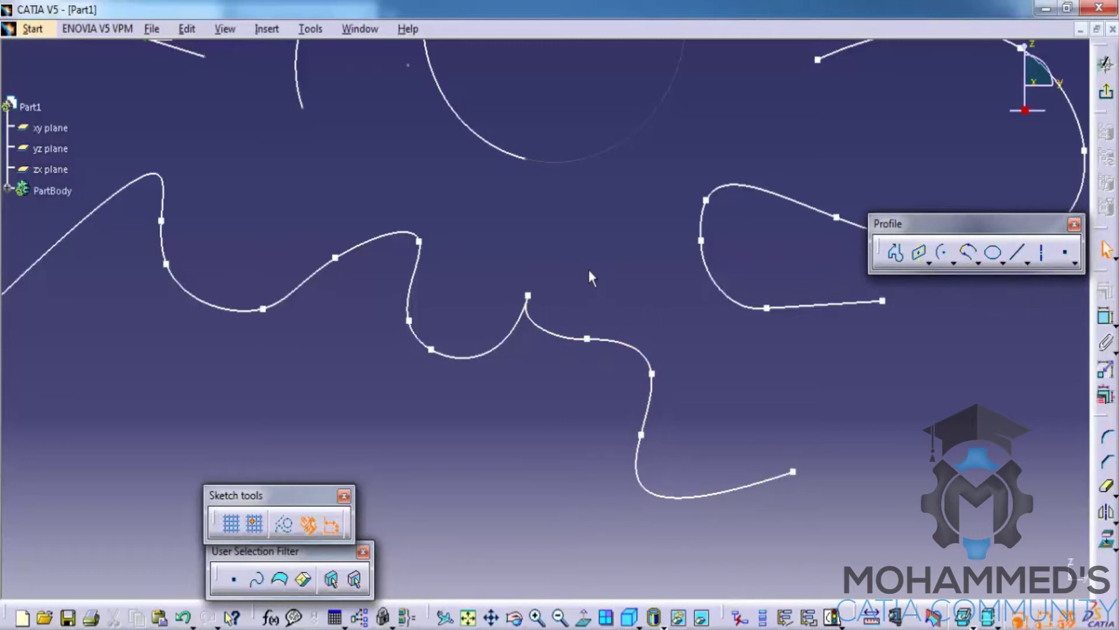
- Draw a horizontal ellipse below the wavy spline with a major radius of about 257 mm and minor radius of about 147 mm
{"action": "middle_click_drag", "start_coordinate": [591, 277], "coordinate": [589, 140]}
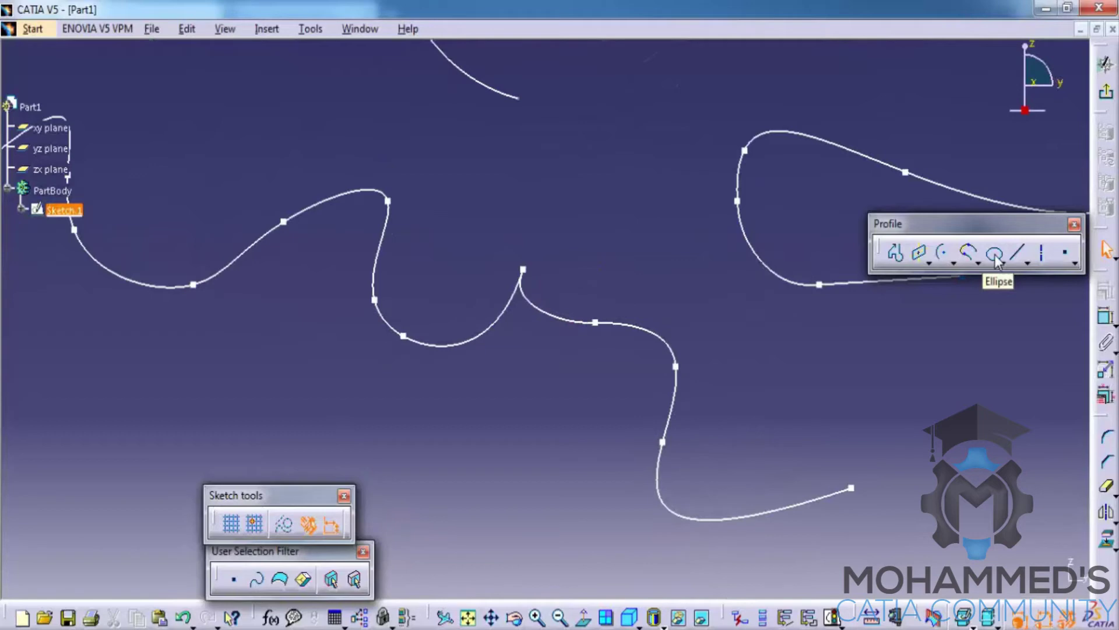
{"action": "left_click", "coordinate": [995, 253]}
{"action": "mouse_move", "coordinate": [493, 395]}
{"action": "middle_mouse_down", "text": "ctrl"}
{"action": "mouse_move", "coordinate": [605, 342]}
{"action": "mouse_move", "coordinate": [602, 352]}
{"action": "middle_mouse_up", "text": "ctrl"}
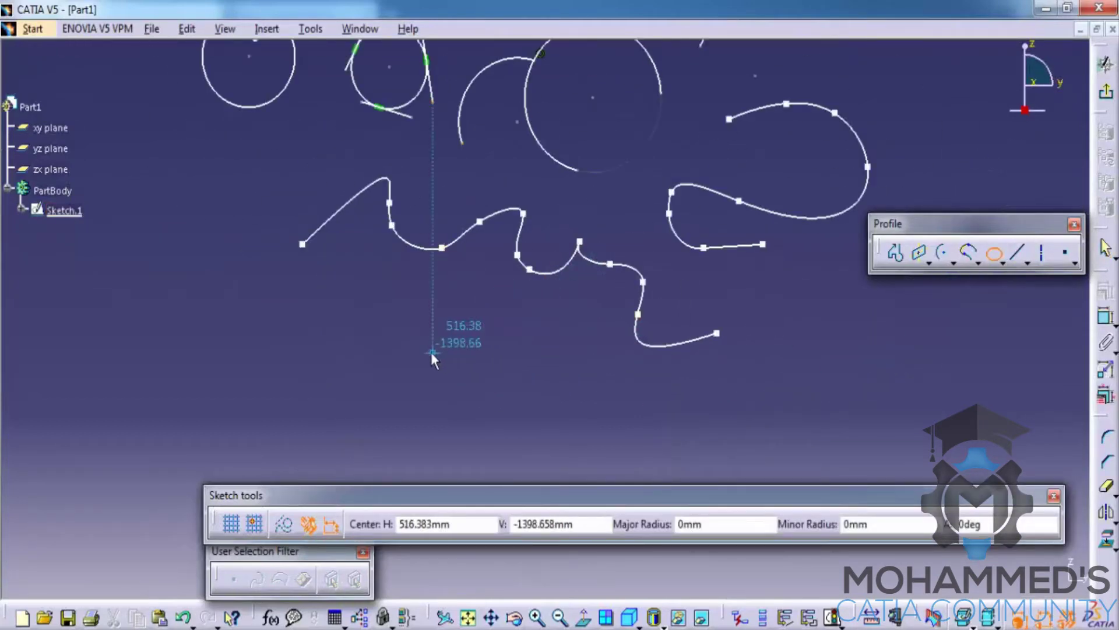
{"action": "left_click", "coordinate": [402, 365]}
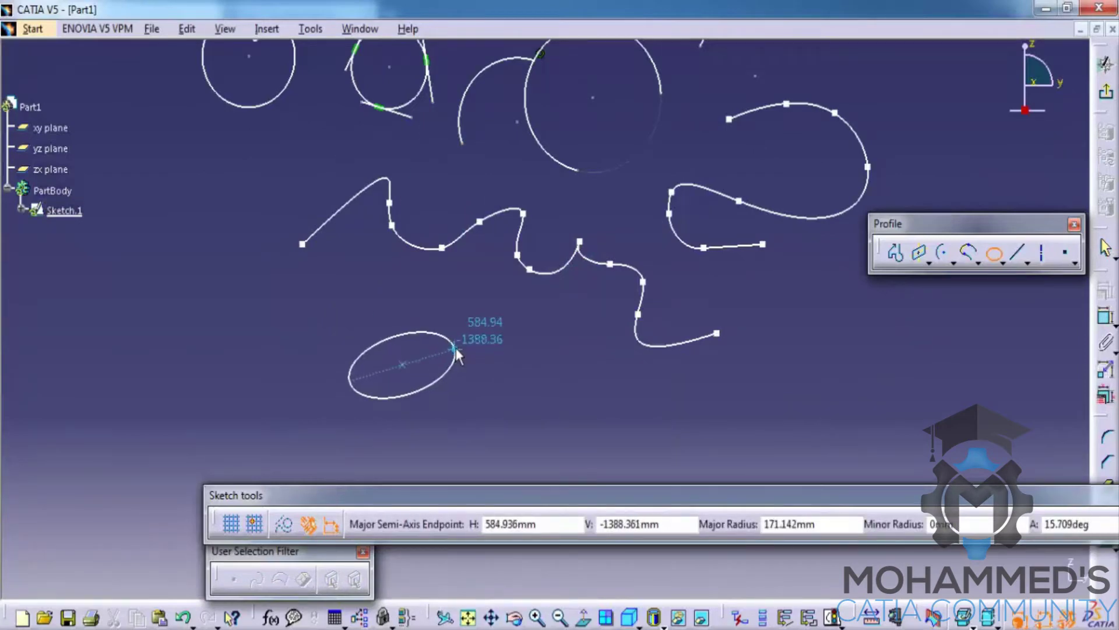
{"action": "left_click", "coordinate": [485, 366]}
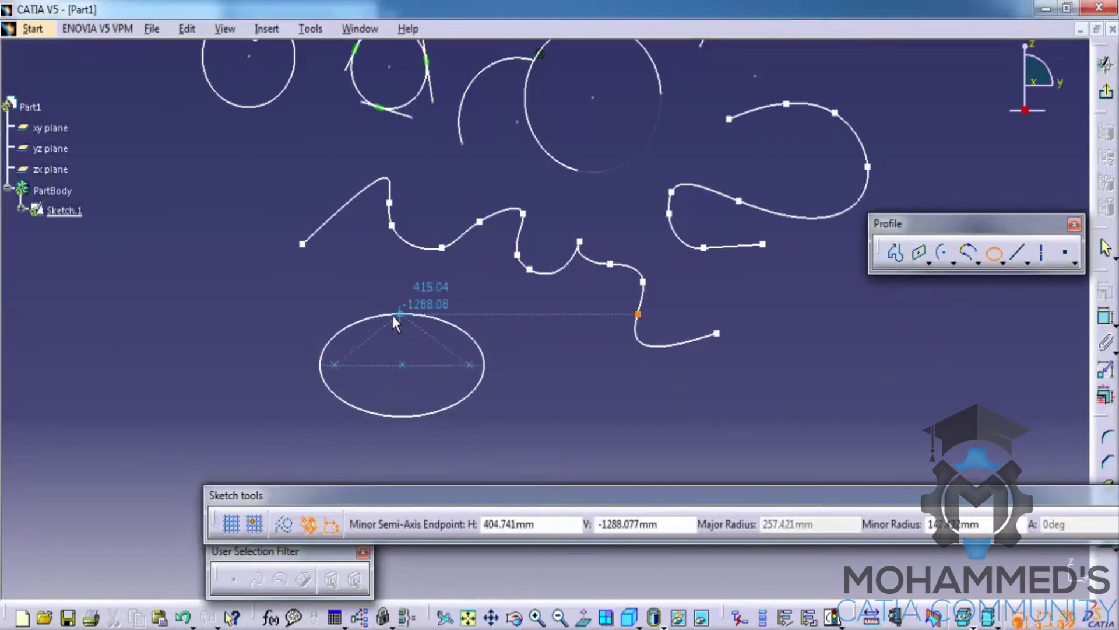
{"action": "left_click", "coordinate": [545, 313]}
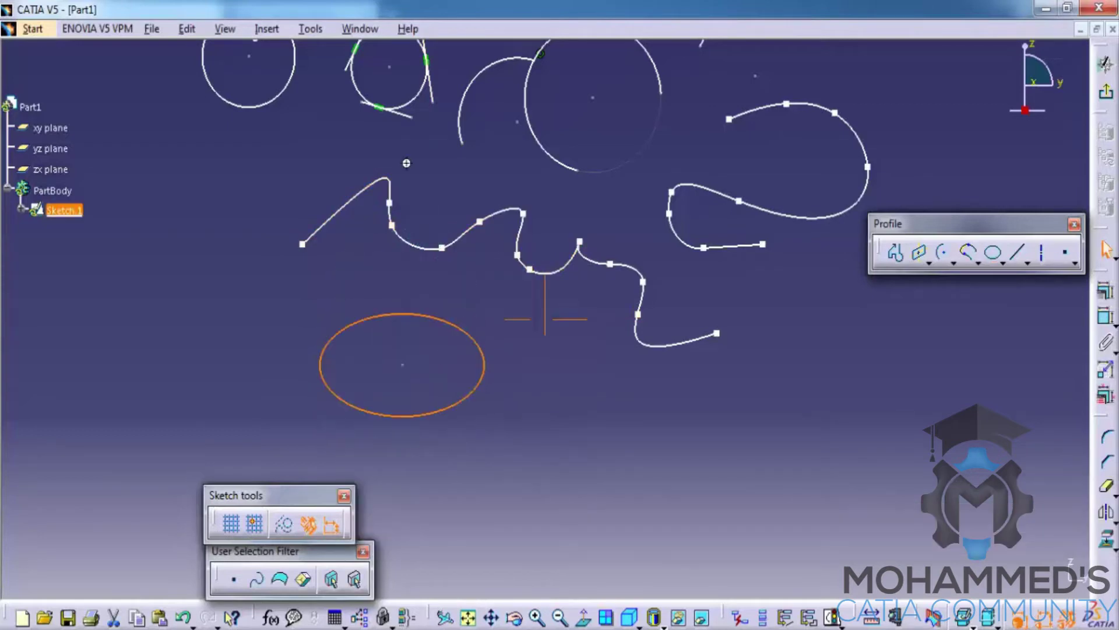
- Draw a long, gently rising line in the space between the ellipse and the second spline's lower end
{"action": "scroll", "coordinate": [544, 313], "scroll_direction": "up", "scroll_amount": 3}
{"action": "scroll", "coordinate": [436, 236], "scroll_direction": "down", "scroll_amount": 1}
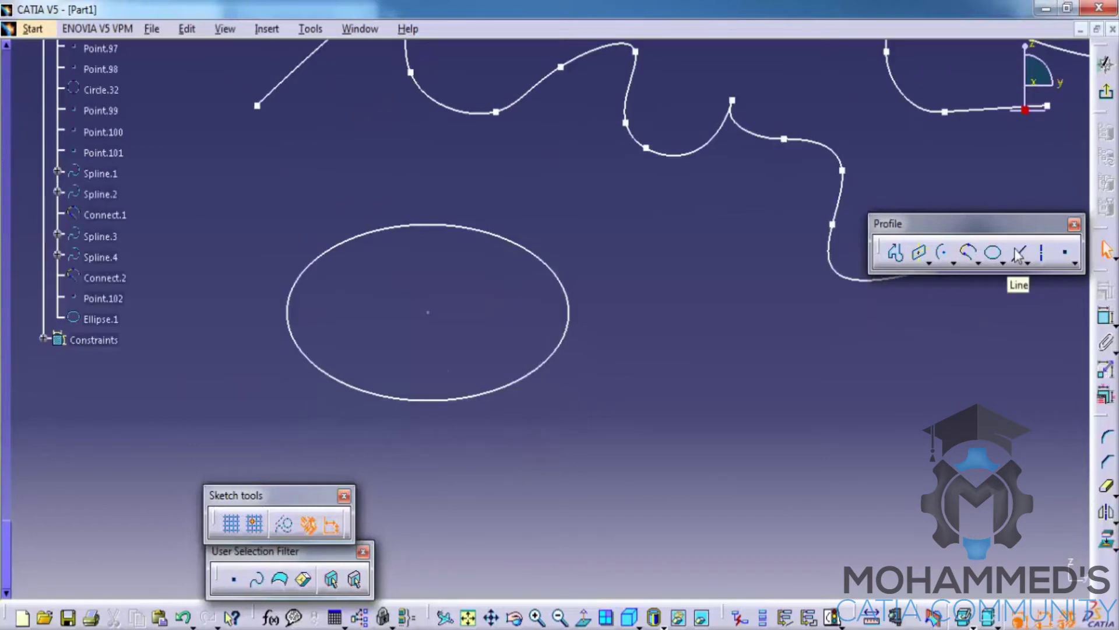
{"action": "left_click", "coordinate": [1018, 254]}
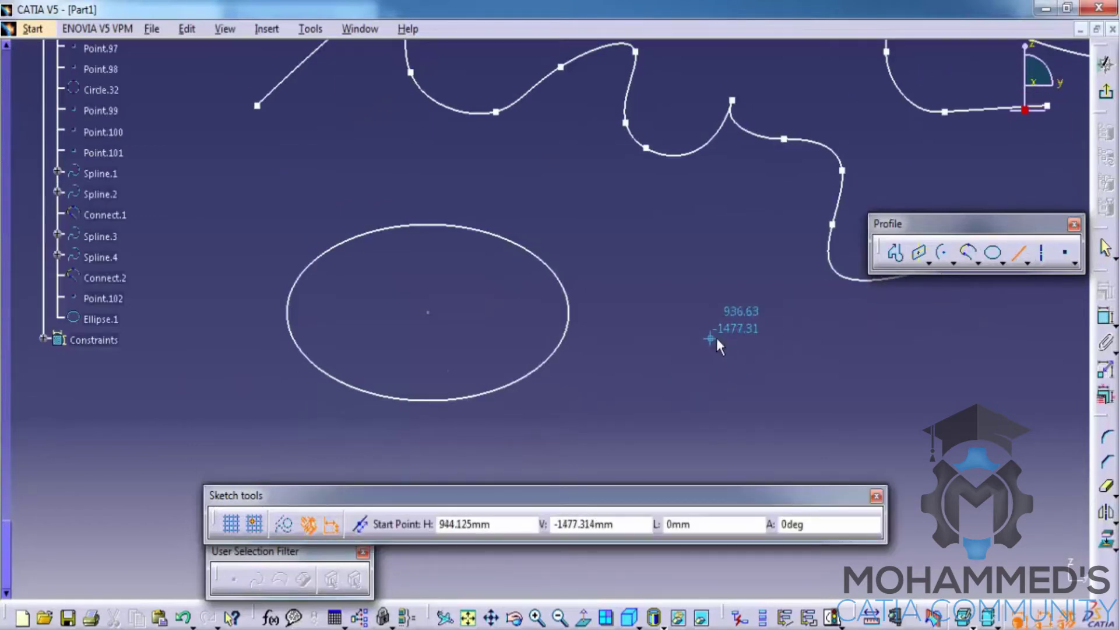
{"action": "left_click", "coordinate": [665, 394]}
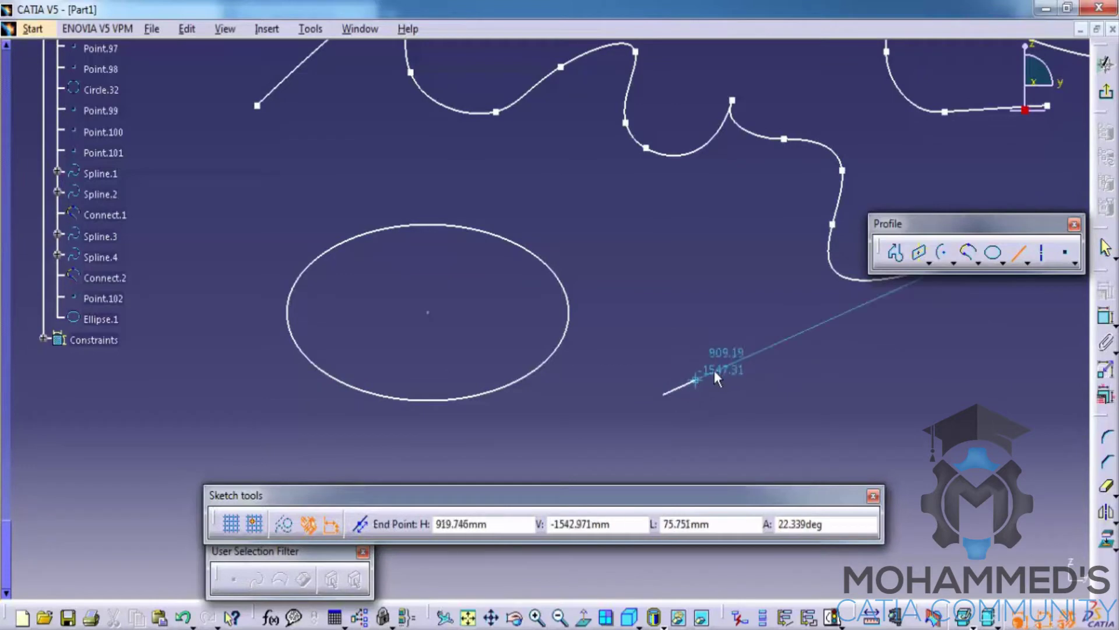
{"action": "left_click", "coordinate": [903, 356]}
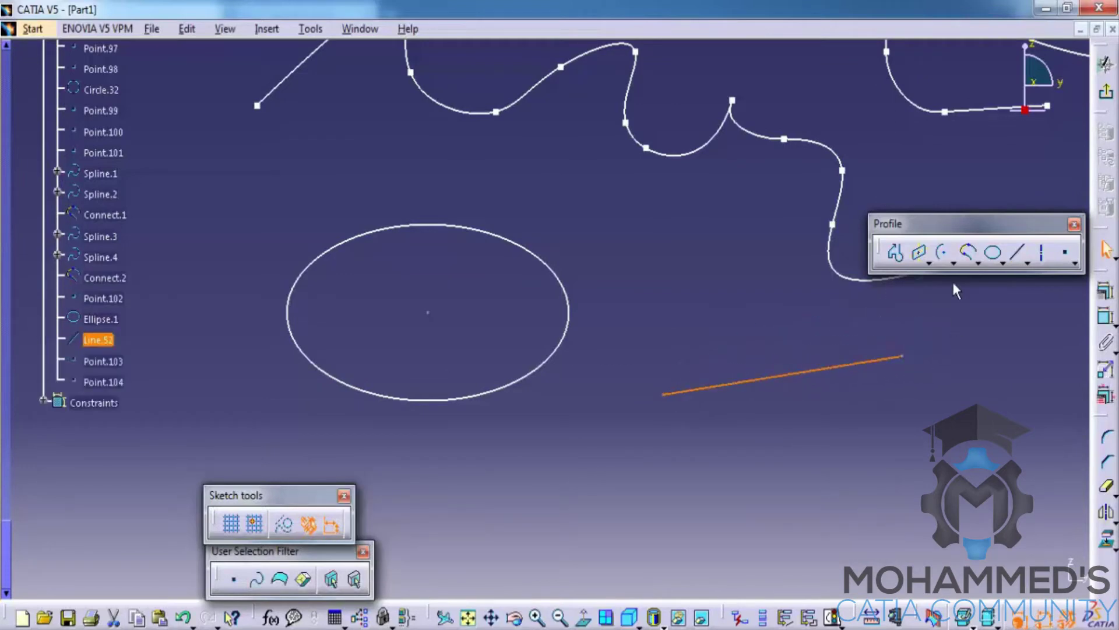
{"action": "left_click", "coordinate": [1001, 332]}
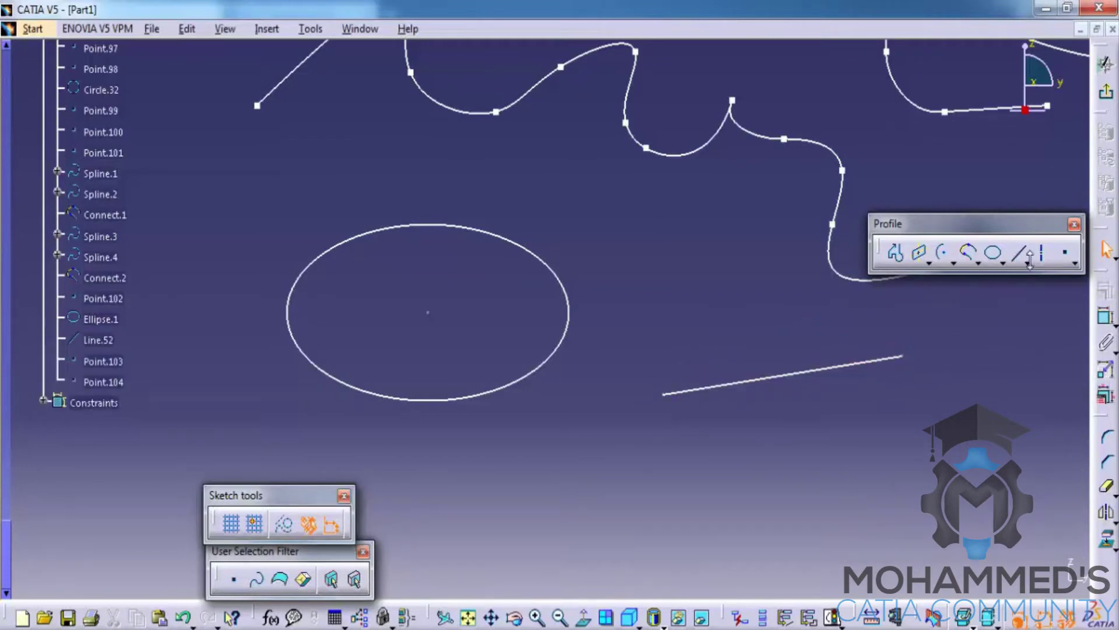
- Draw three separate short lines in a row below the ellipse: one slightly falling, one horizontal and one rising
{"action": "left_click", "coordinate": [1020, 254]}
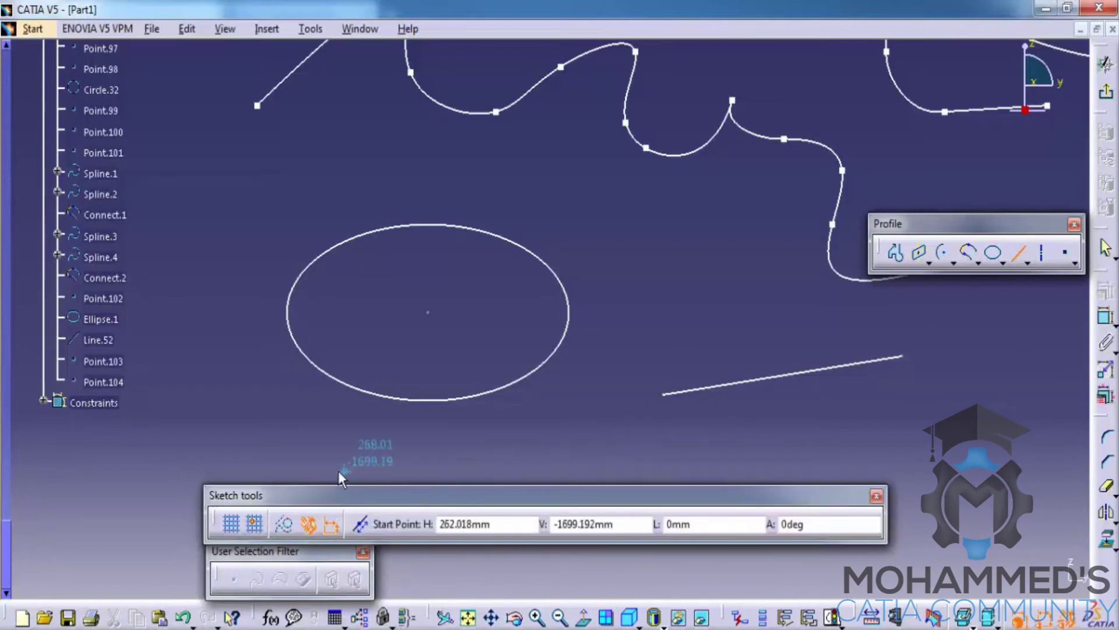
{"action": "left_click", "coordinate": [375, 464]}
{"action": "left_click", "coordinate": [447, 464]}
{"action": "left_click", "coordinate": [495, 456]}
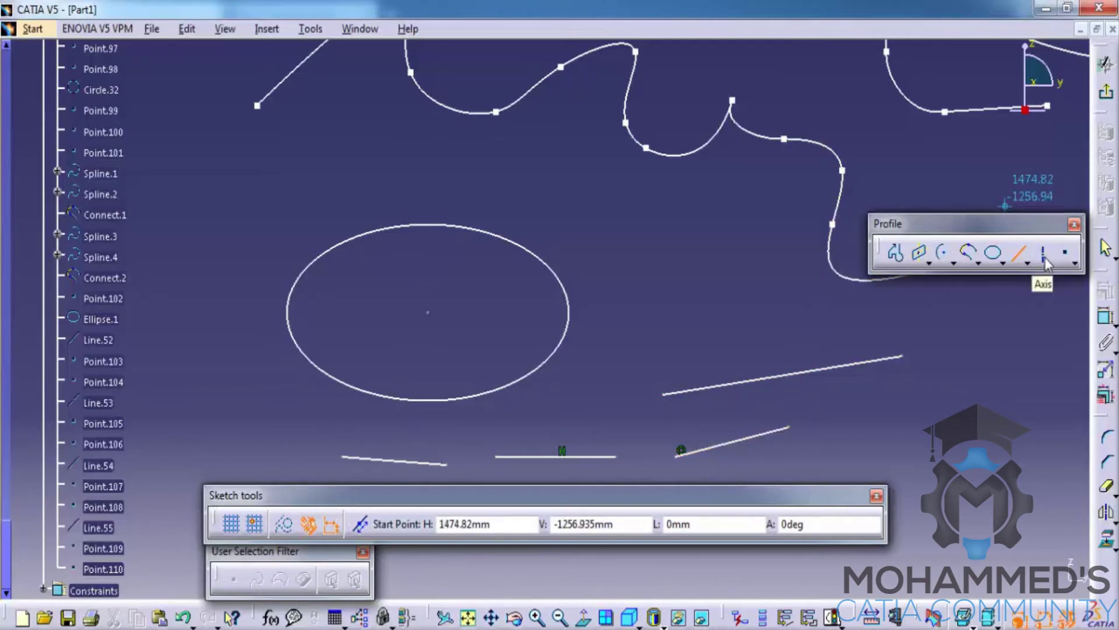
- Draw a steep, nearly vertical axis to the left of the ellipse, spanning about the ellipse's height
{"action": "left_click", "coordinate": [1044, 254]}
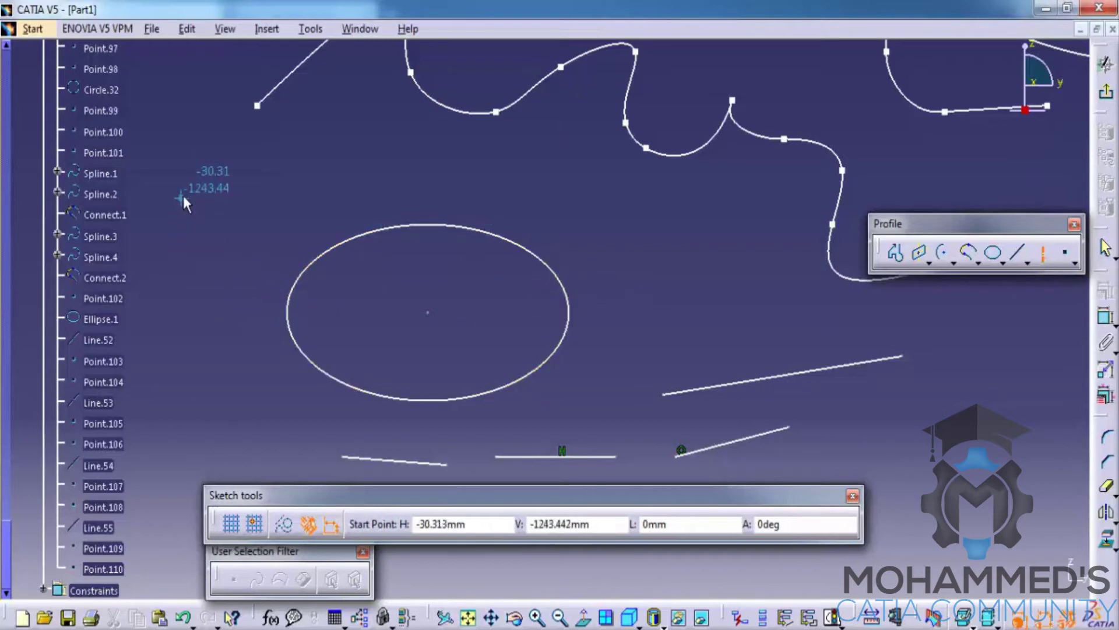
{"action": "left_click", "coordinate": [193, 213]}
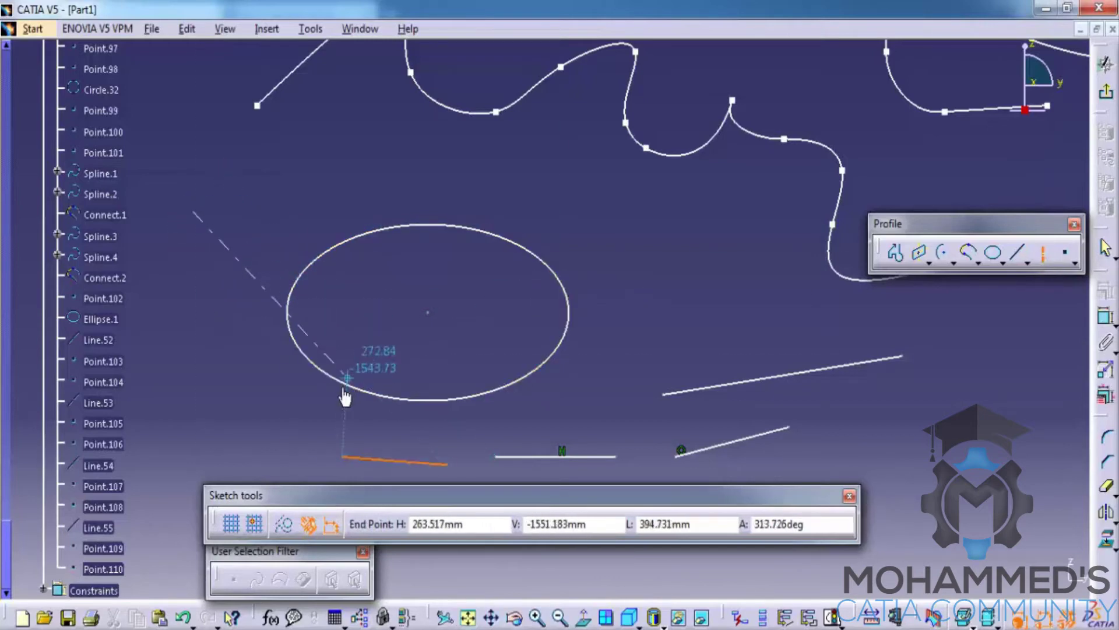
{"action": "left_click", "coordinate": [239, 408]}
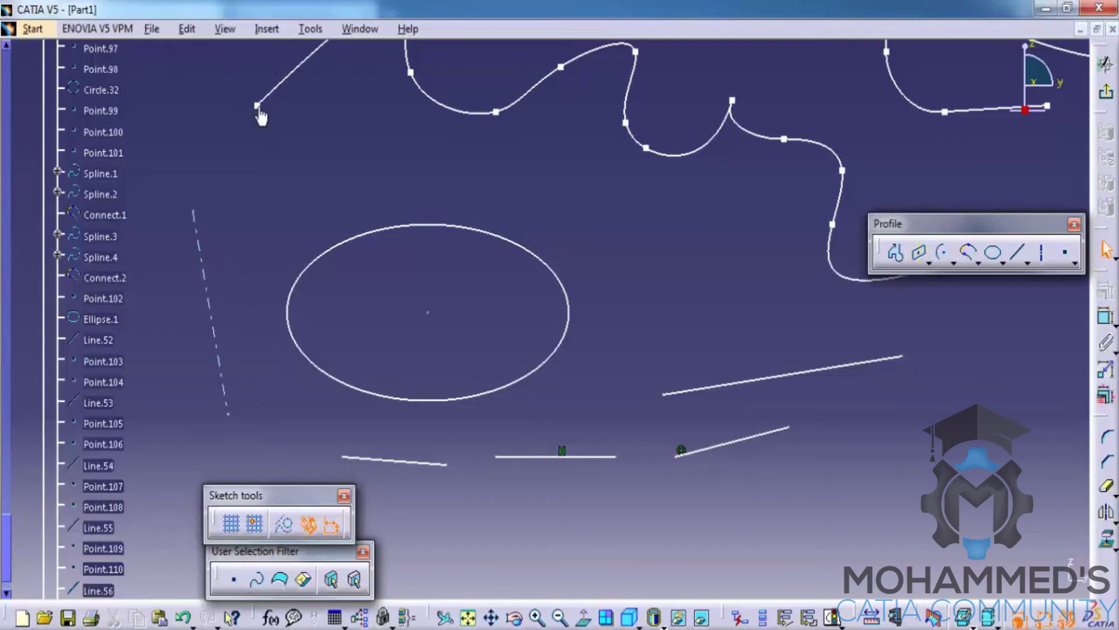
- Exit the sketch to view its geometry in 3D and reopen the same sketch for editing
{"action": "left_click", "coordinate": [1107, 96]}
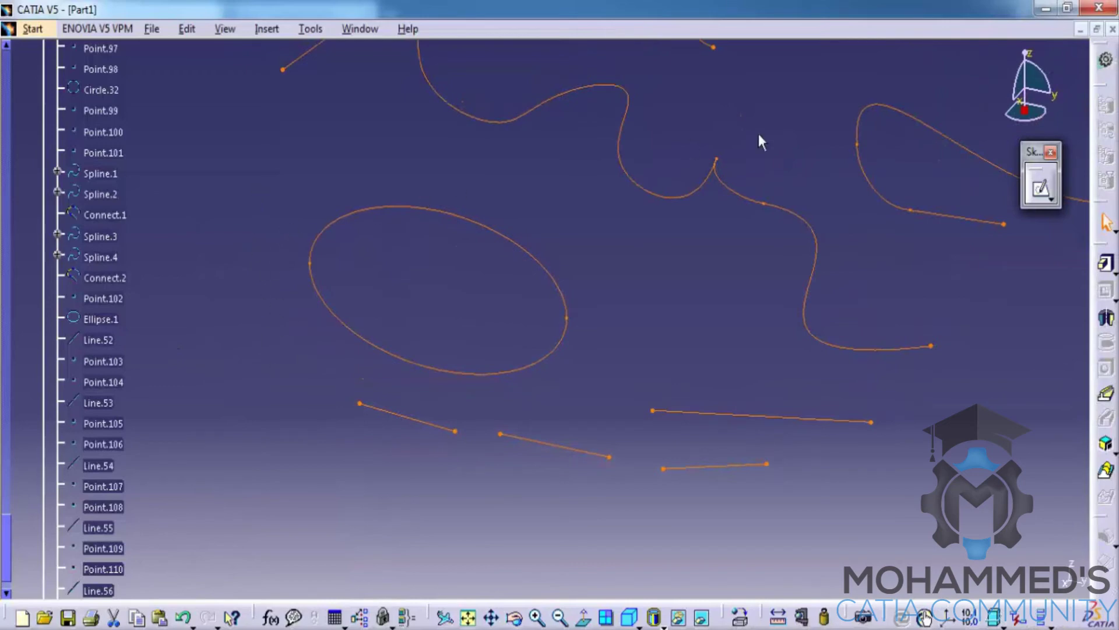
{"action": "left_click", "coordinate": [1041, 191]}
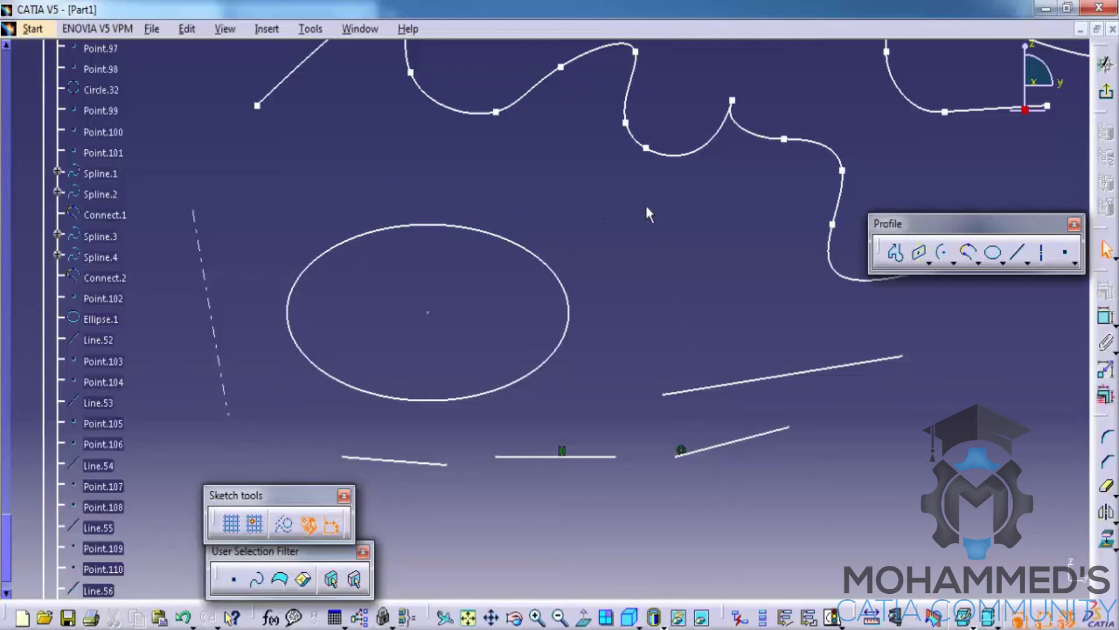
- Place a point on the long sloping line near its upper right end and inspect it up close
{"action": "left_click", "coordinate": [1066, 258]}
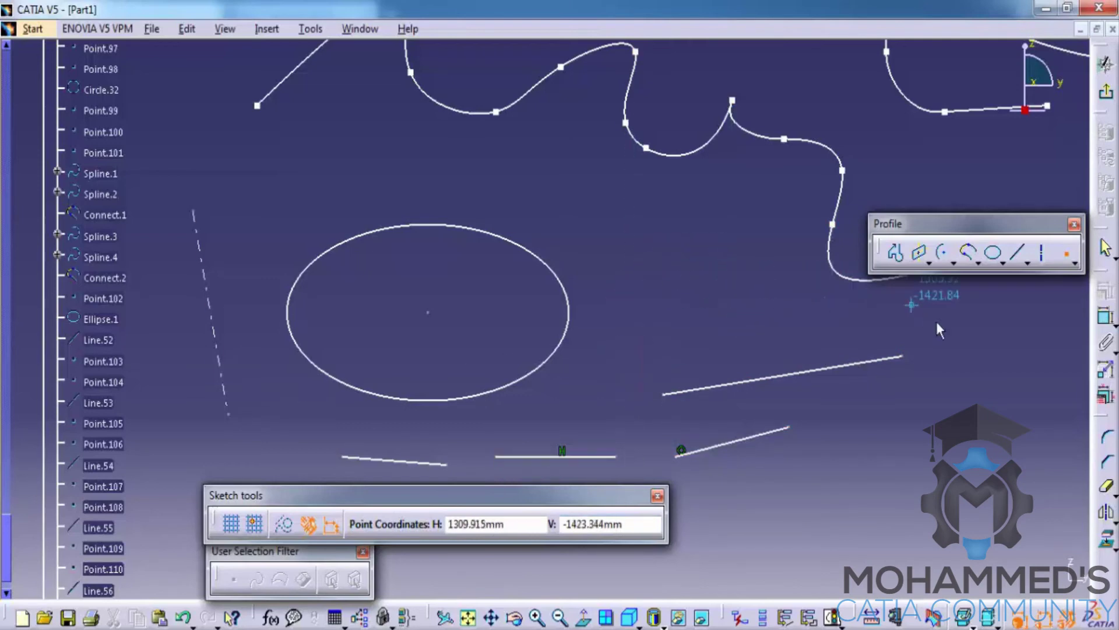
{"action": "left_click", "coordinate": [902, 356]}
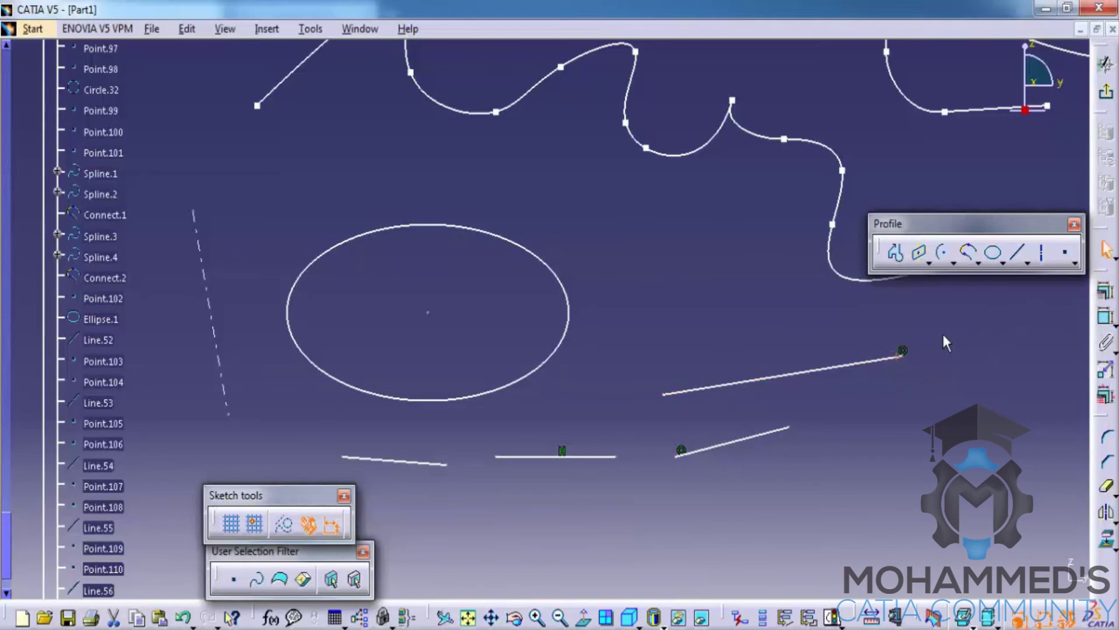
{"action": "mouse_move", "coordinate": [1019, 391]}
{"action": "middle_mouse_down", "text": "ctrl"}
{"action": "mouse_move", "coordinate": [781, 333]}
{"action": "mouse_move", "coordinate": [781, 192]}
{"action": "mouse_move", "coordinate": [898, 469]}
{"action": "mouse_move", "coordinate": [337, 238]}
{"action": "mouse_move", "coordinate": [279, 167]}
{"action": "mouse_move", "coordinate": [649, 325]}
{"action": "mouse_move", "coordinate": [548, 259]}
{"action": "mouse_move", "coordinate": [666, 255]}
{"action": "middle_mouse_up", "text": "ctrl"}
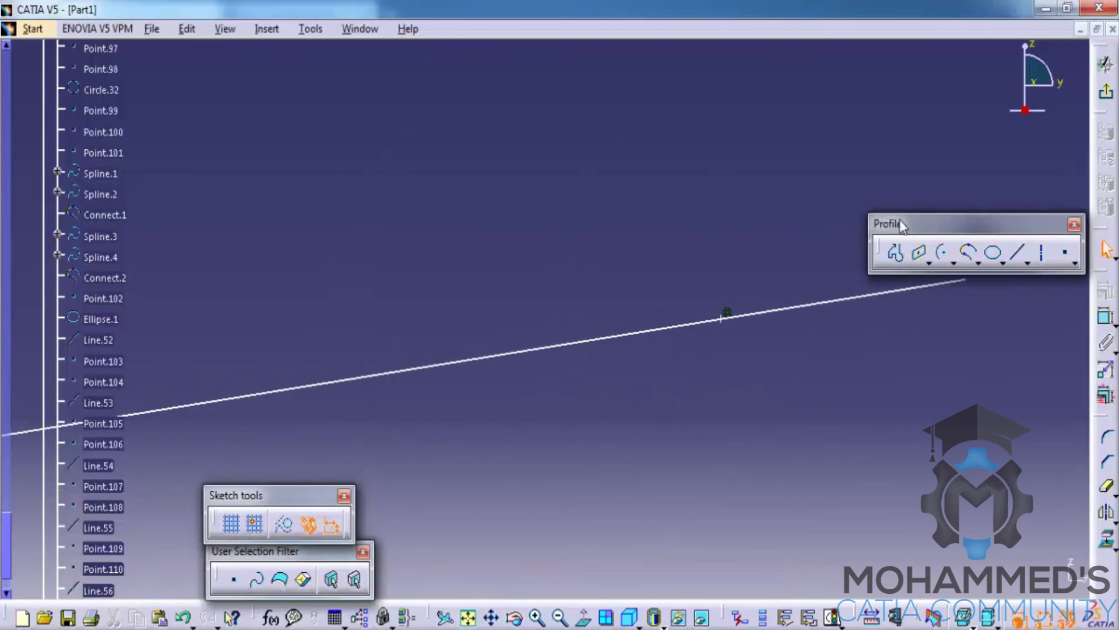